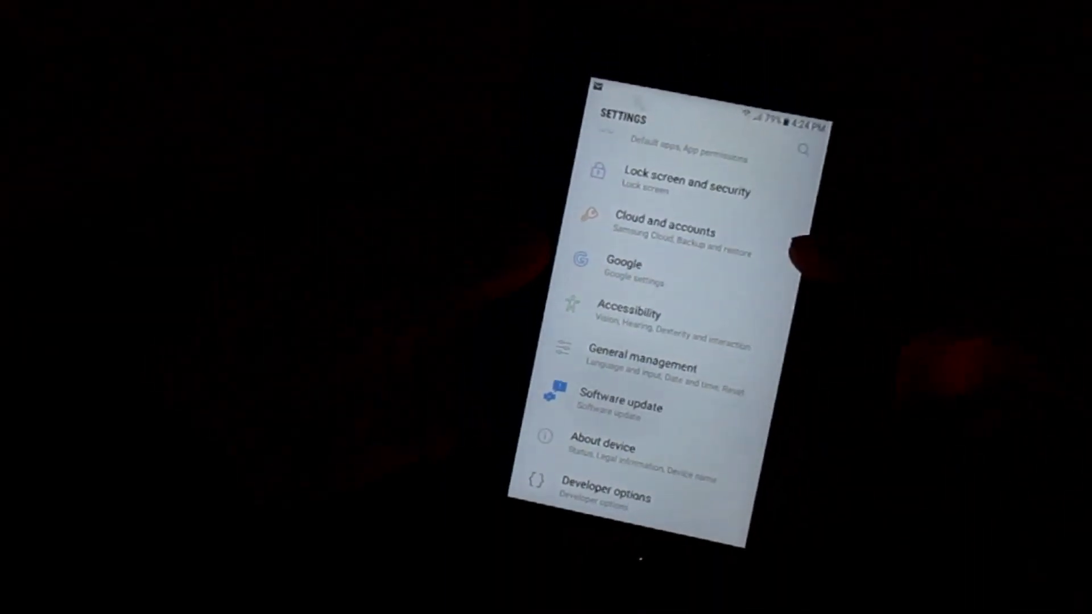
Step: Open the Google account's sync settings under Cloud and accounts > Accounts
{"action": "left_click", "coordinate": [665, 226]}
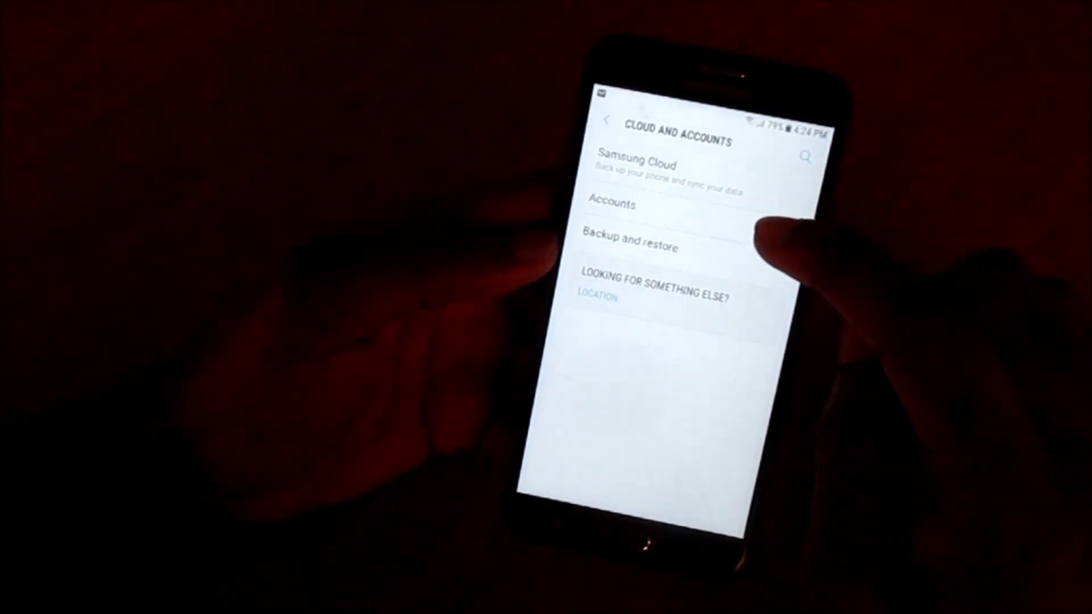
{"action": "left_click", "coordinate": [717, 212]}
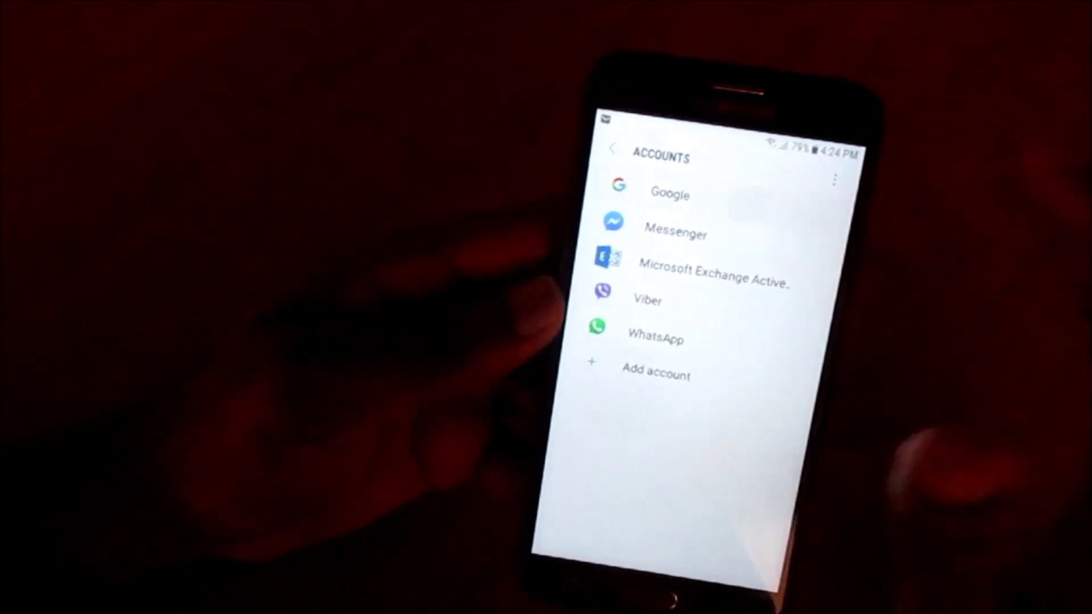
{"action": "left_click", "coordinate": [670, 194]}
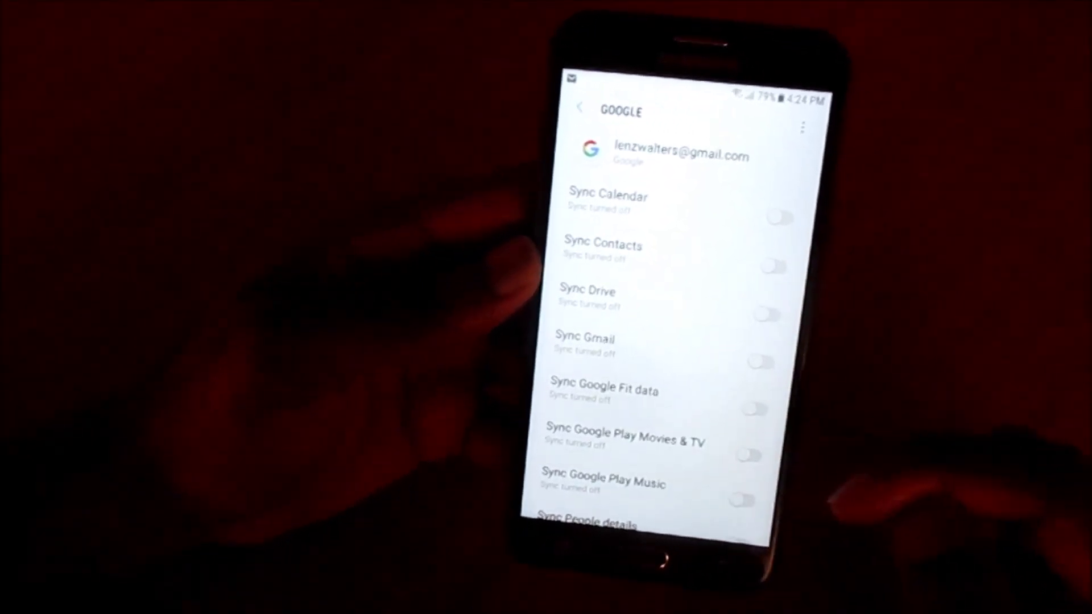
Step: Enable Calendar, Contacts, Drive, Gmail, Fit, Play Movies & TV and People details sync, then go back
{"action": "left_click", "coordinate": [779, 217]}
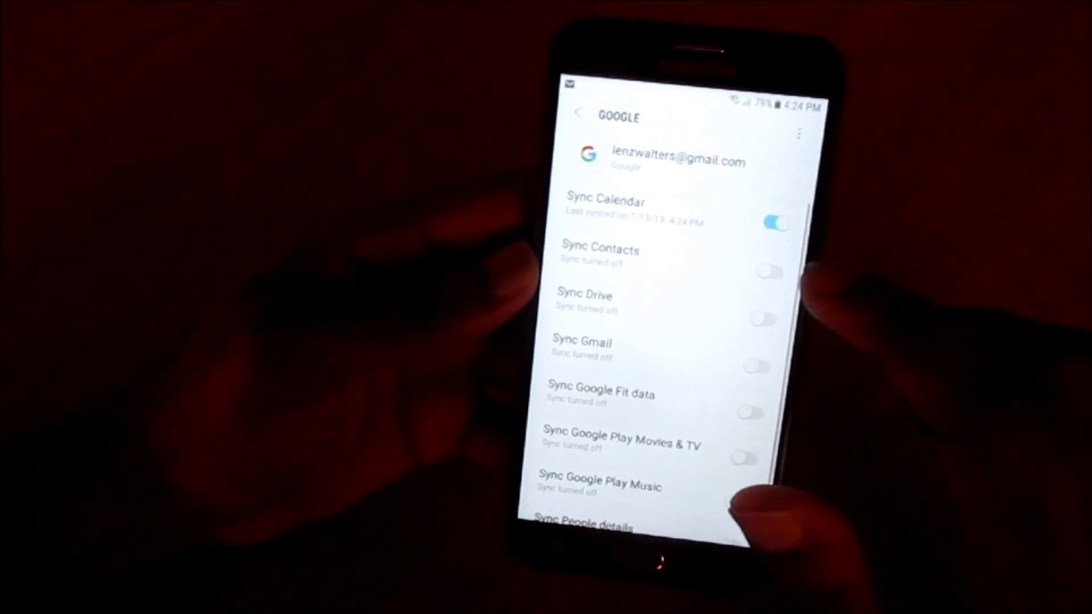
{"action": "left_click", "coordinate": [769, 271]}
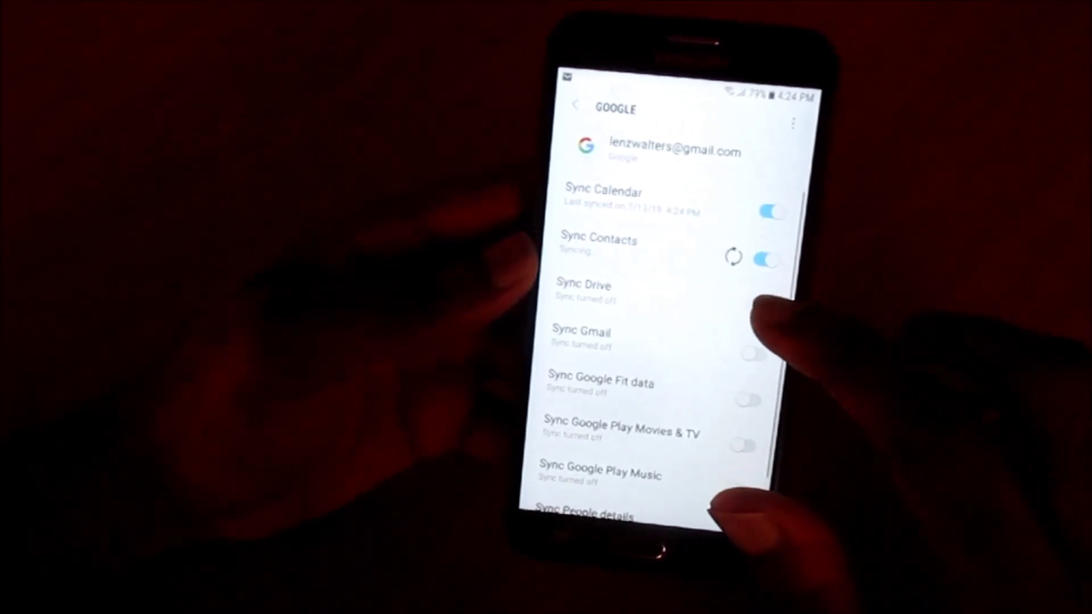
{"action": "left_click", "coordinate": [761, 306]}
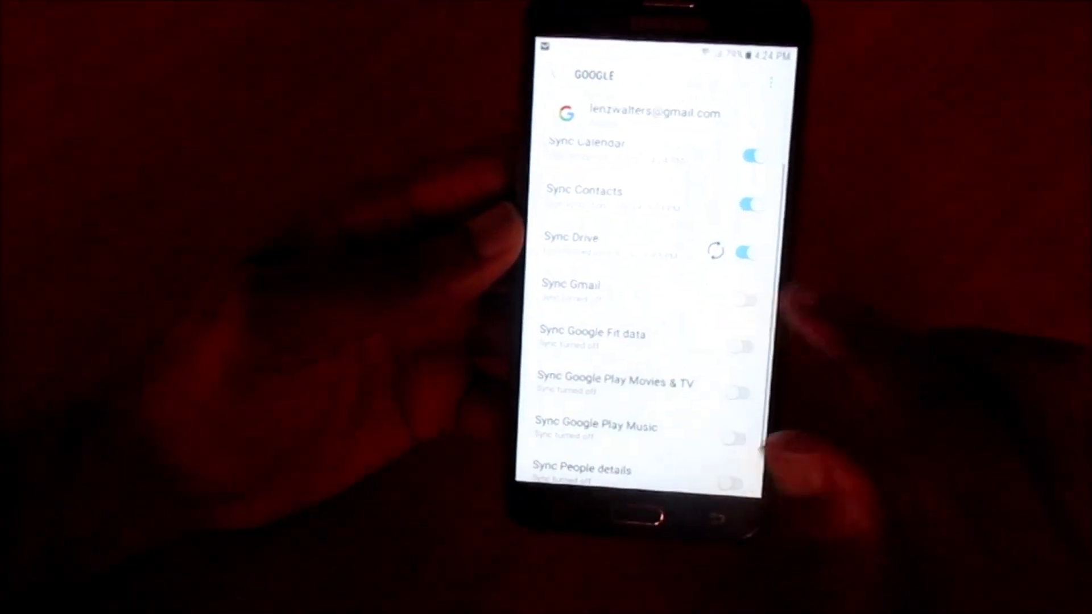
{"action": "left_click", "coordinate": [739, 298]}
{"action": "scroll", "coordinate": [743, 342], "scroll_direction": "down", "scroll_amount": 2}
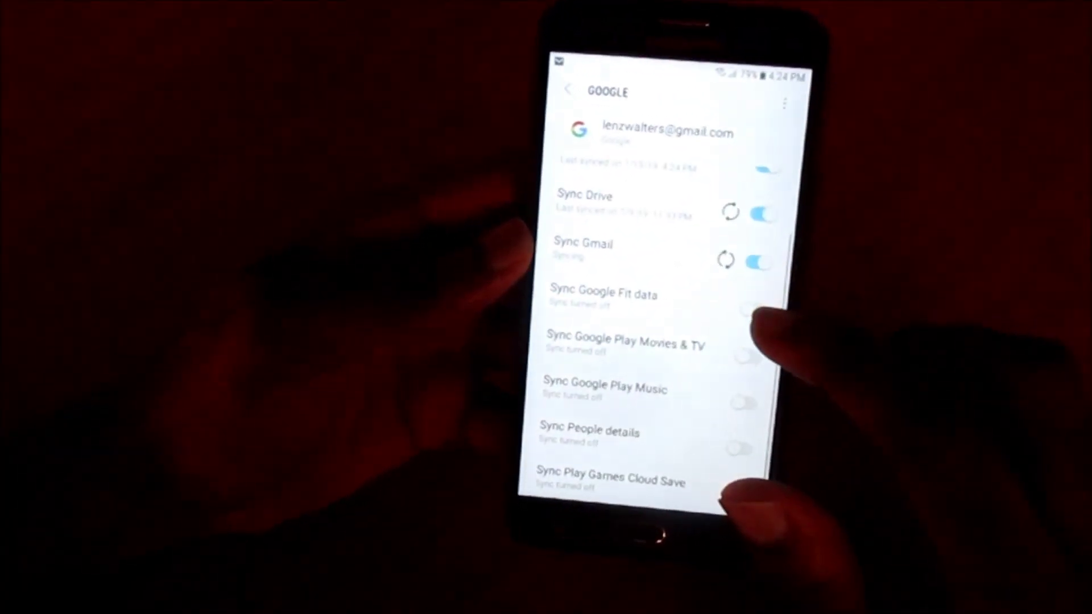
{"action": "left_click", "coordinate": [744, 286]}
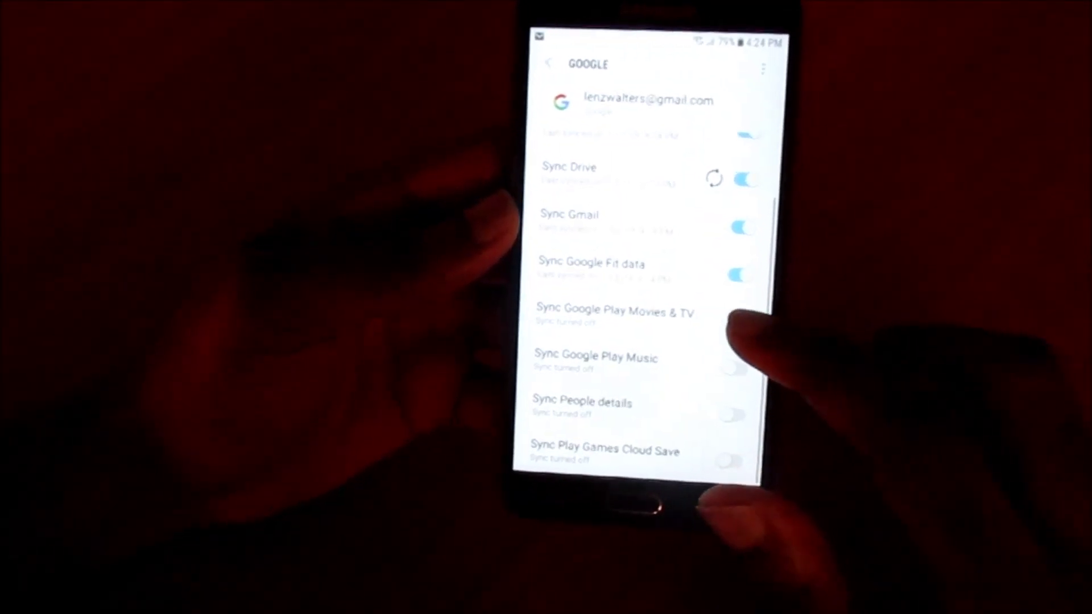
{"action": "left_click", "coordinate": [738, 309]}
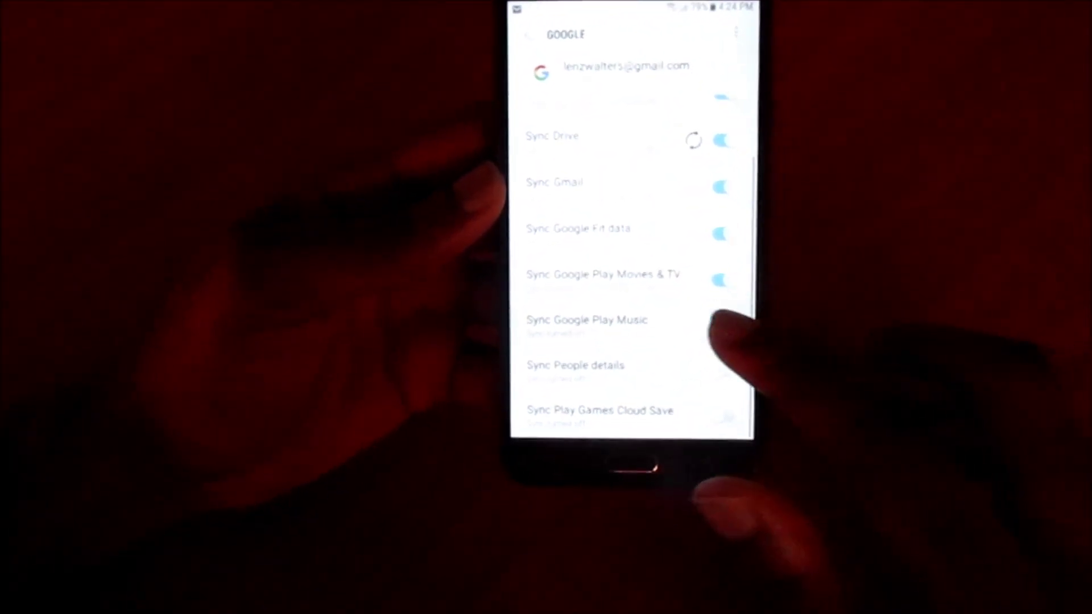
{"action": "left_click", "coordinate": [719, 365]}
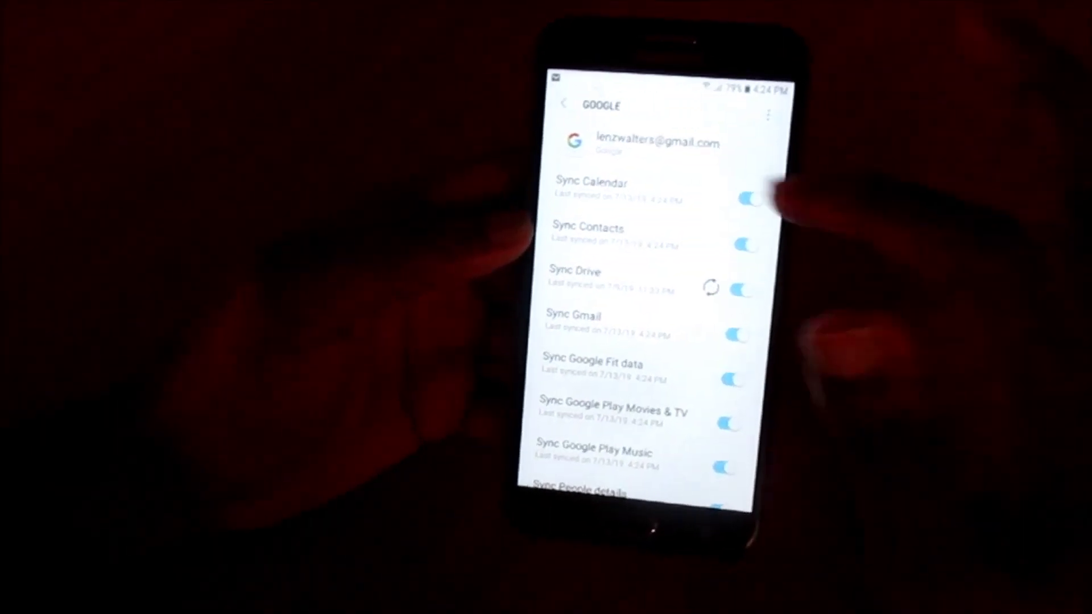
{"action": "left_click", "coordinate": [566, 107]}
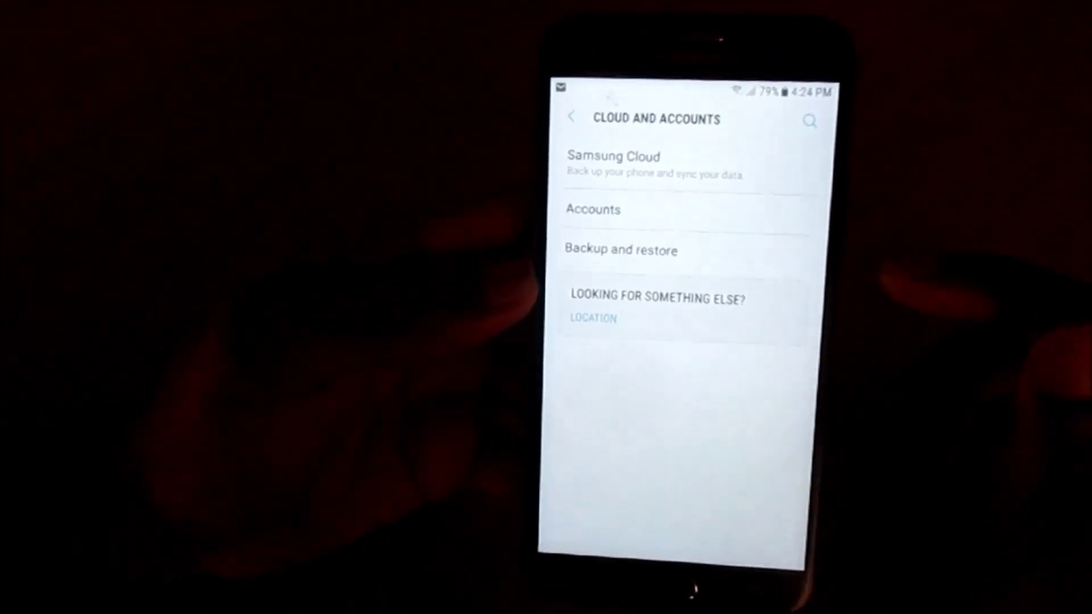
Step: Check Back up my data and Automatic restore are on, glance at Samsung account, return to Cloud and accounts
{"action": "left_click", "coordinate": [631, 253]}
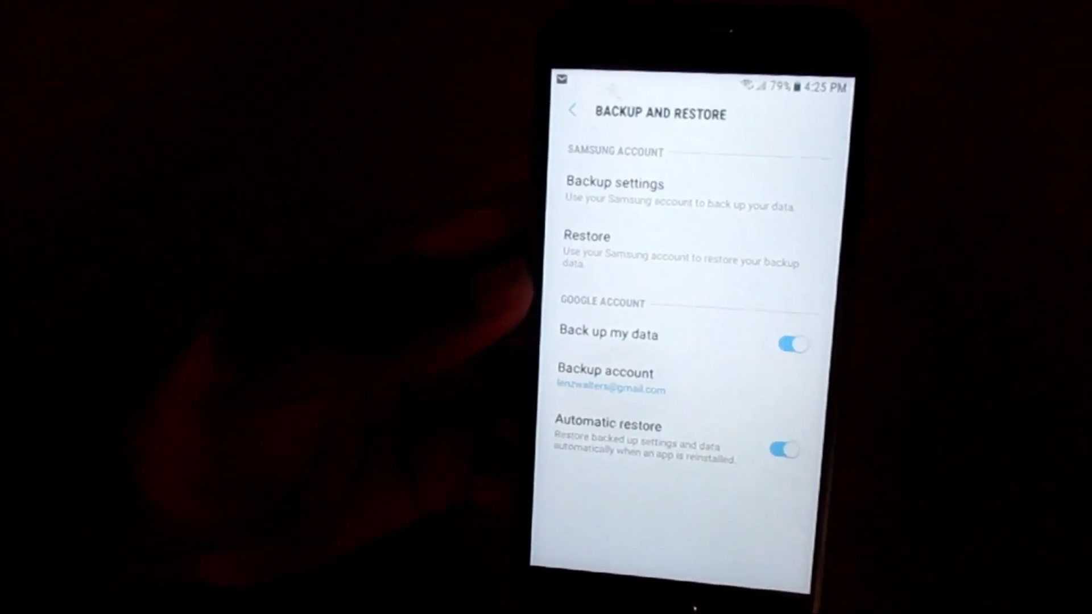
{"action": "left_click", "coordinate": [752, 191]}
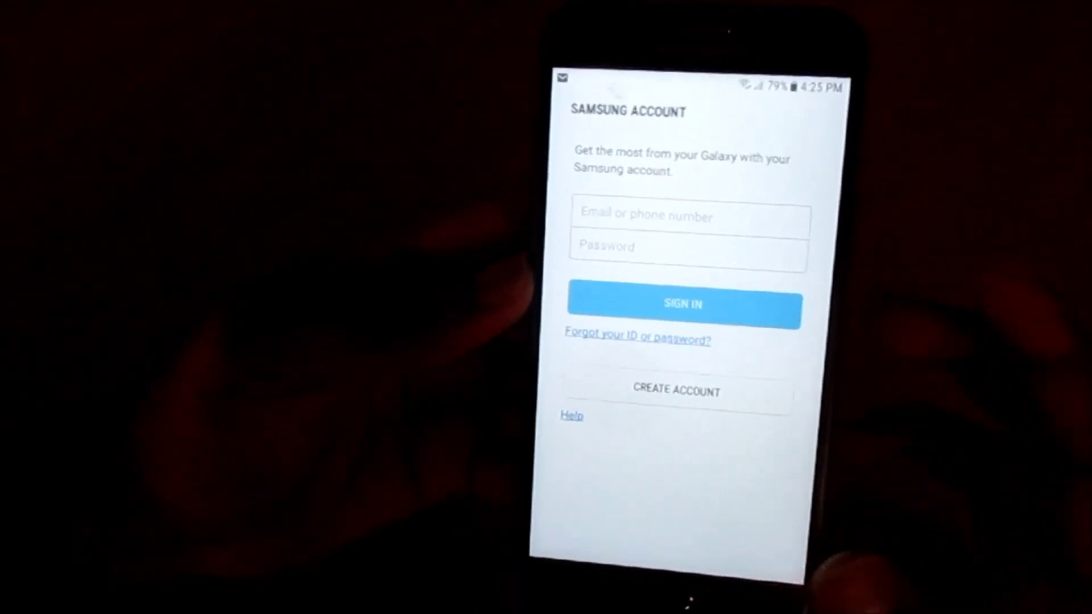
{"action": "left_click", "coordinate": [832, 592]}
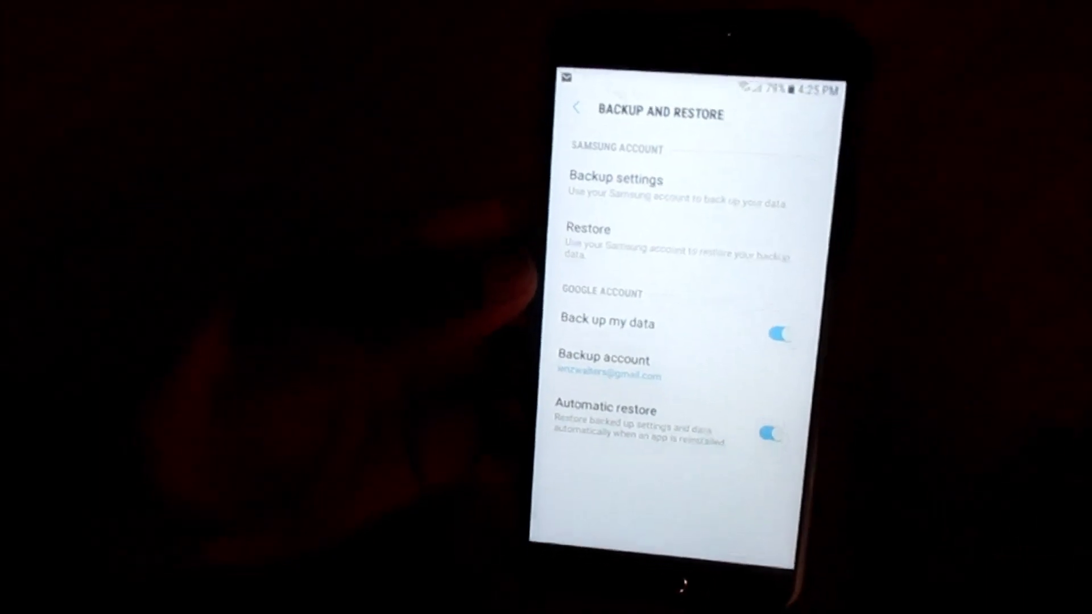
{"action": "left_click", "coordinate": [578, 106]}
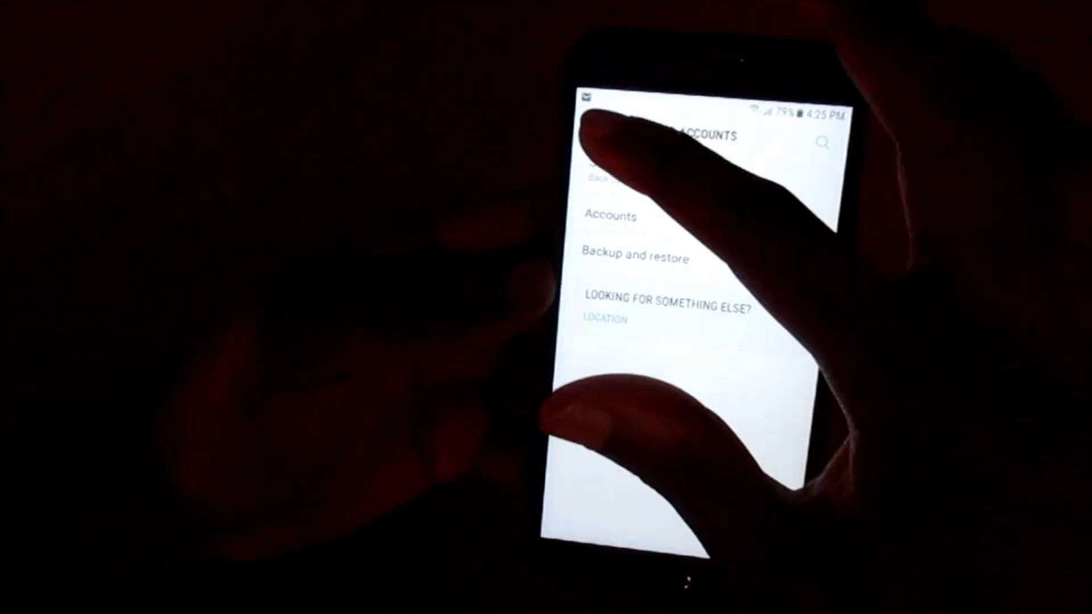
{"action": "left_click", "coordinate": [588, 117]}
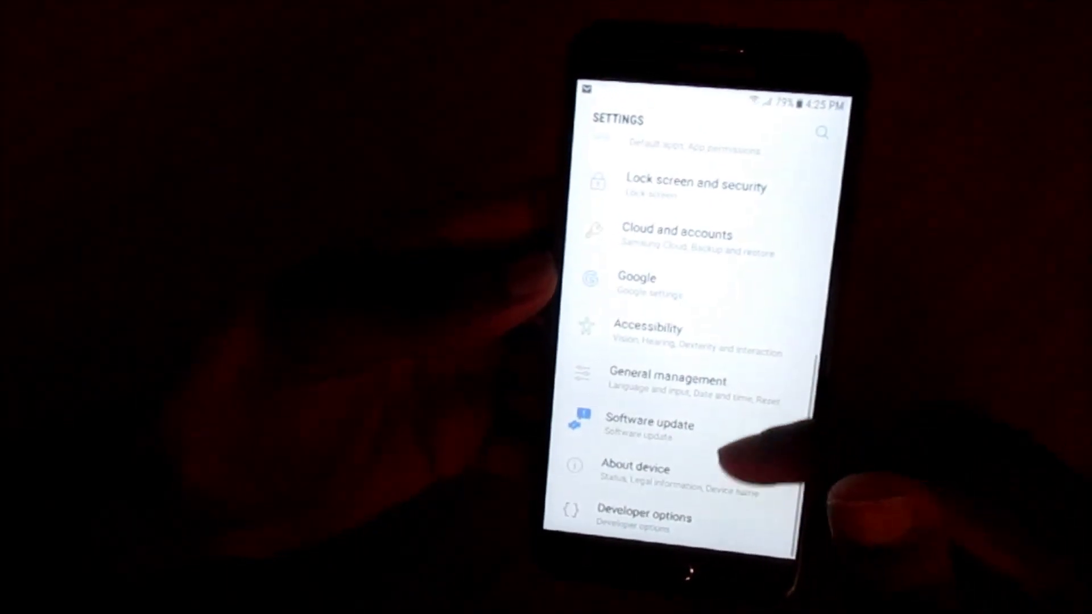
{"action": "scroll", "coordinate": [743, 418], "scroll_direction": "up", "scroll_amount": 3}
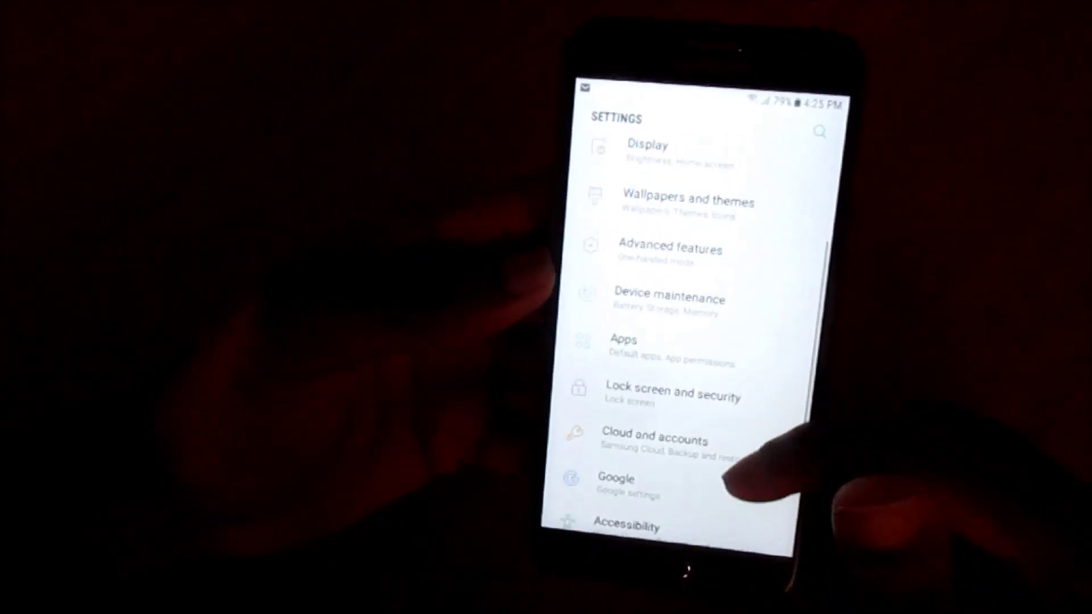
{"action": "scroll", "coordinate": [744, 463], "scroll_direction": "down", "scroll_amount": 5}
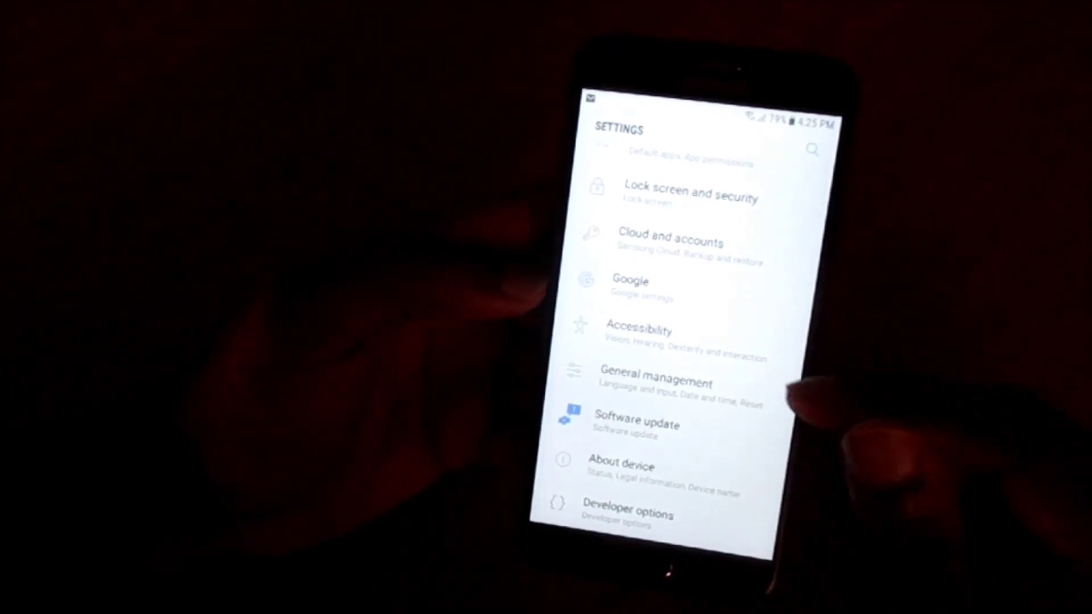
{"action": "scroll", "coordinate": [709, 423], "scroll_direction": "up", "scroll_amount": 2}
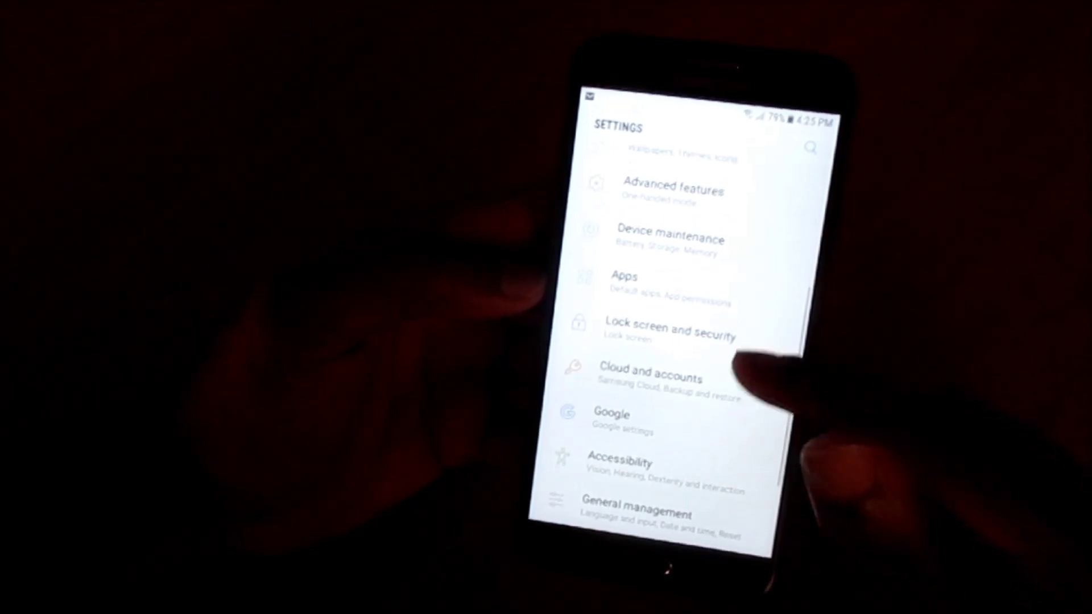
{"action": "scroll", "coordinate": [730, 410], "scroll_direction": "down", "scroll_amount": 5}
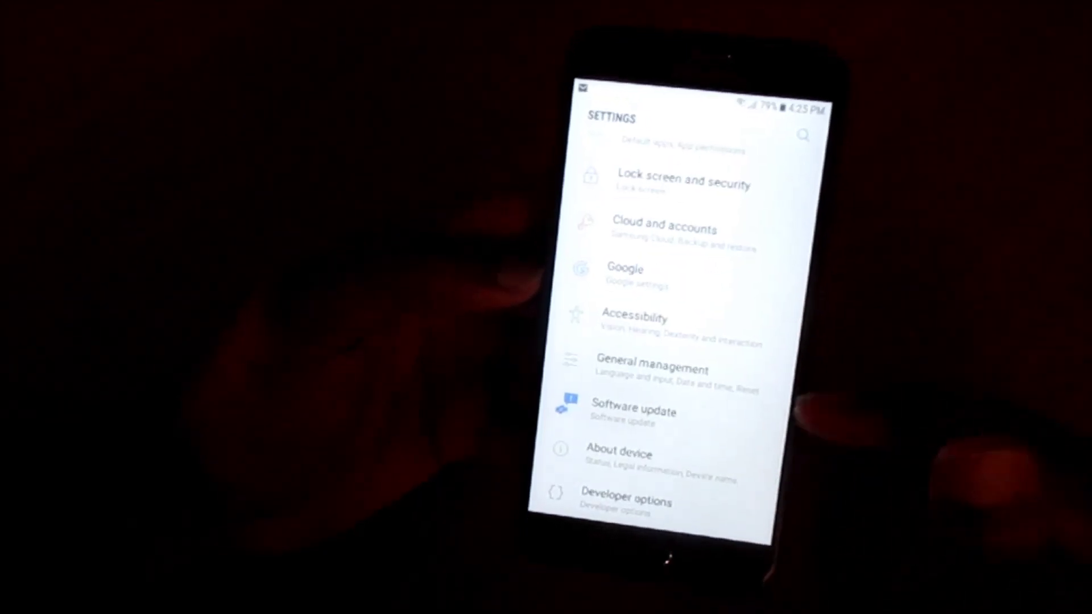
{"action": "left_click", "coordinate": [674, 412]}
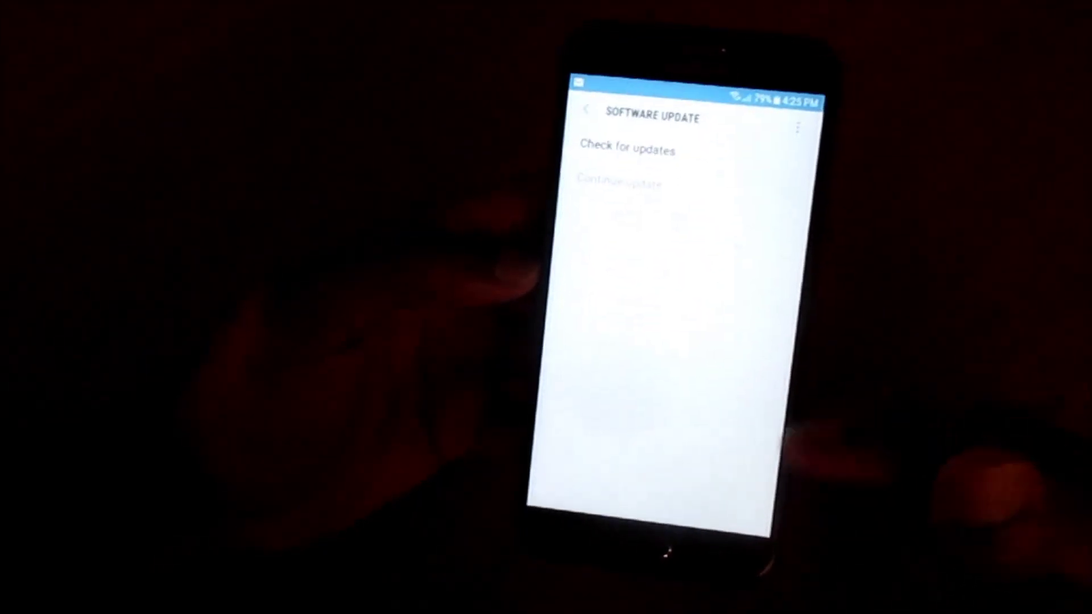
{"action": "left_click", "coordinate": [717, 512]}
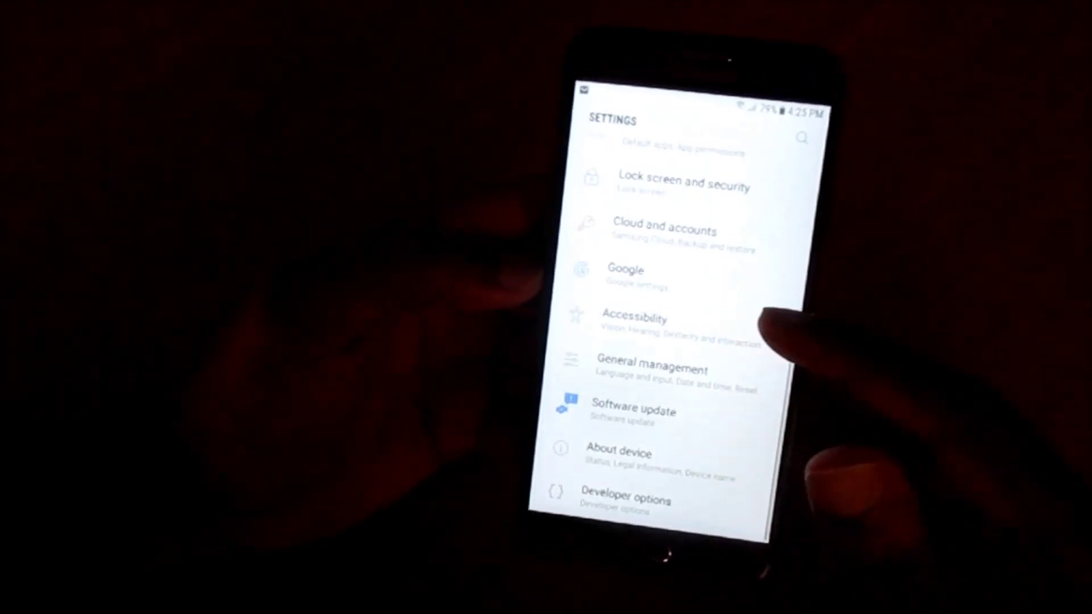
{"action": "left_click", "coordinate": [665, 490]}
{"action": "left_click", "coordinate": [734, 521]}
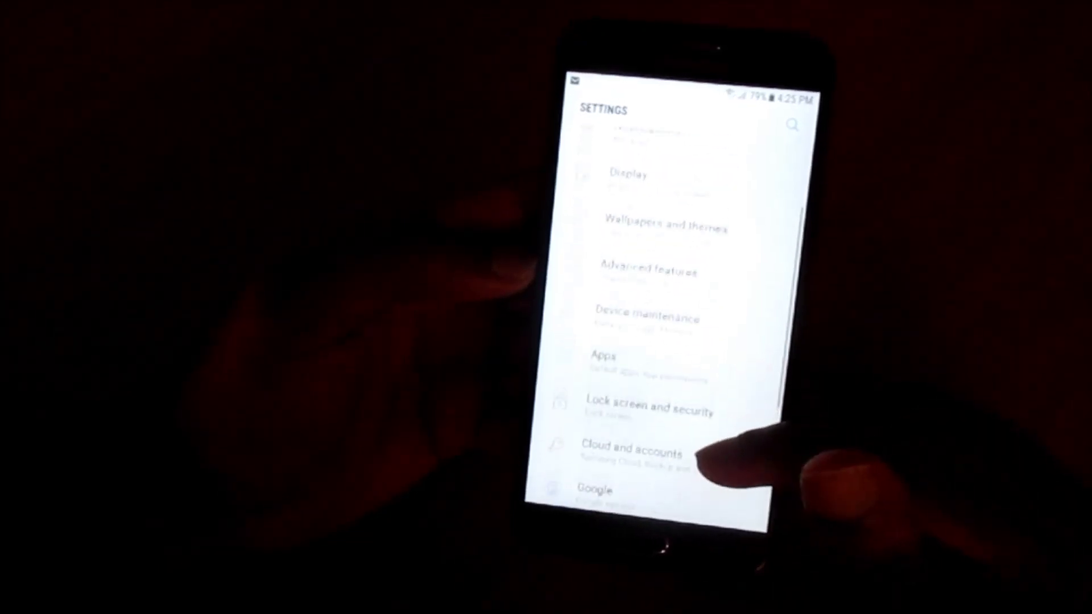
{"action": "left_click", "coordinate": [695, 392]}
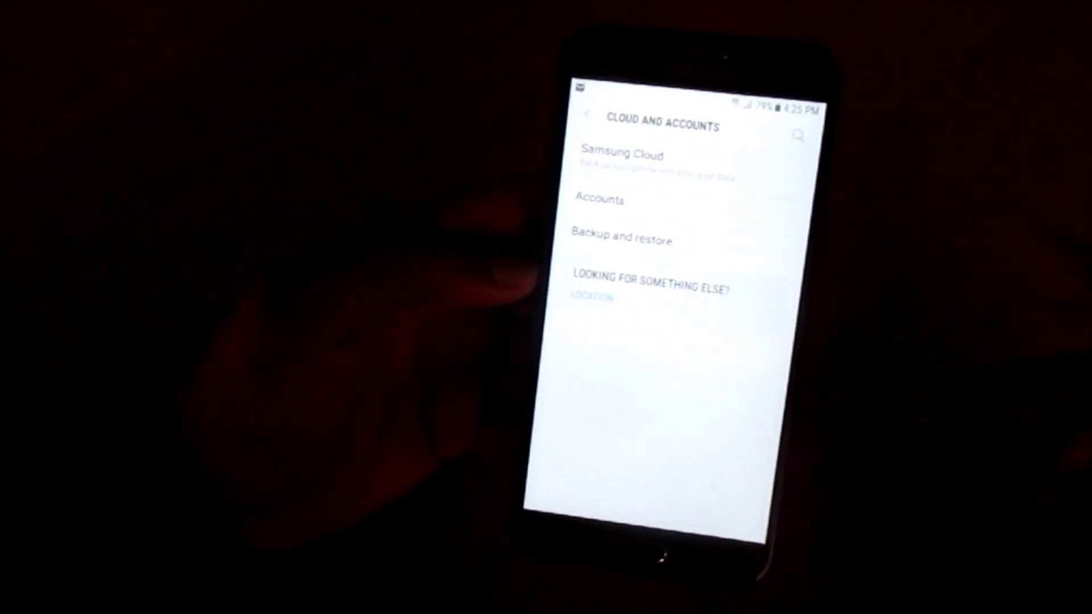
Step: Reveal Remove account in the Google account's overflow menu, then return to the accounts list
{"action": "left_click", "coordinate": [734, 218]}
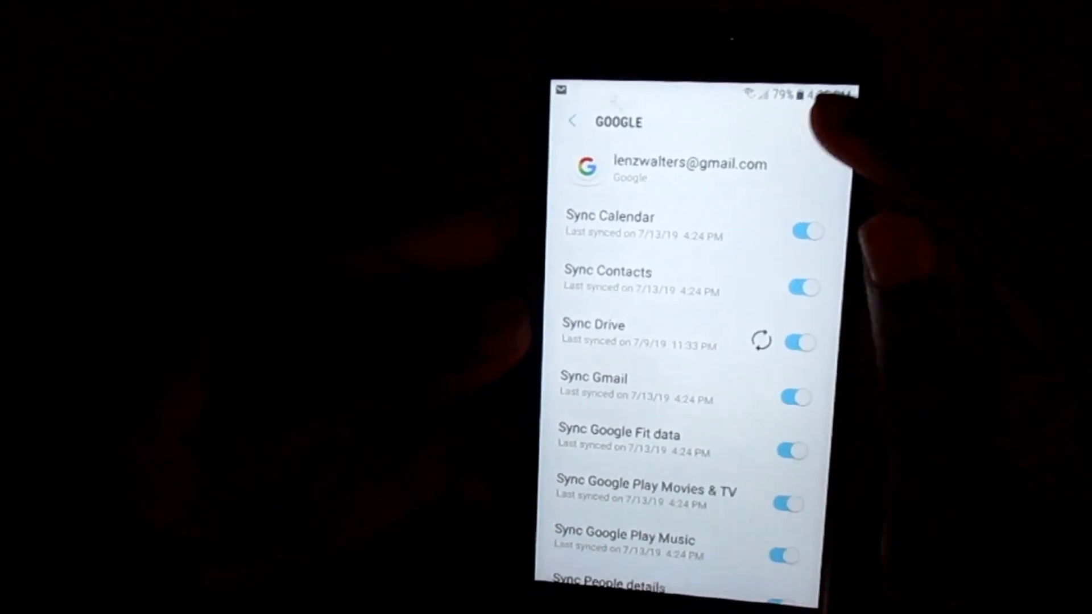
{"action": "left_click", "coordinate": [823, 123]}
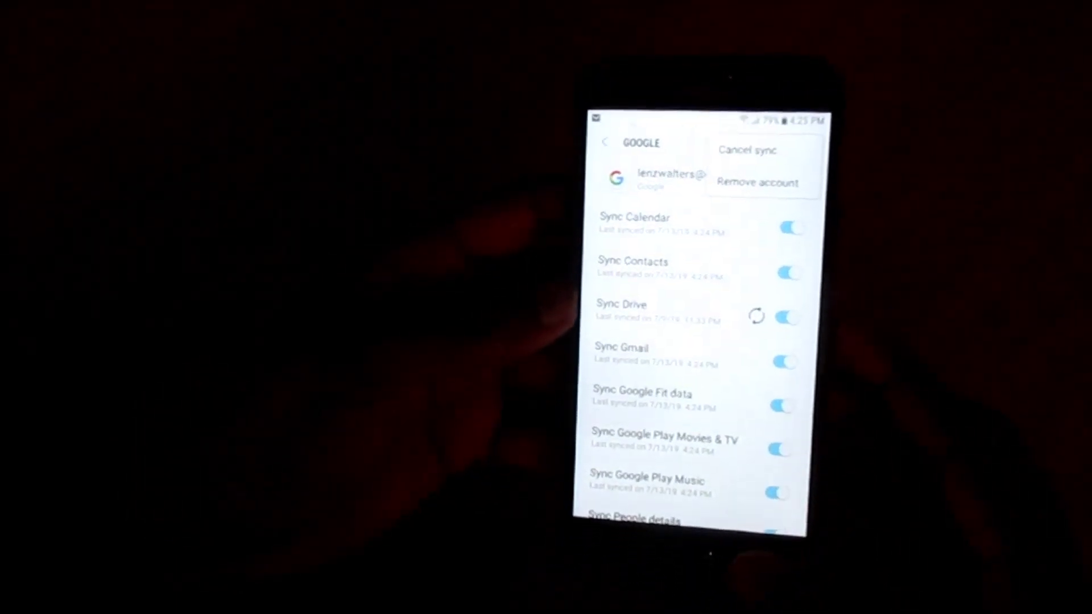
{"action": "key", "text": "Escape"}
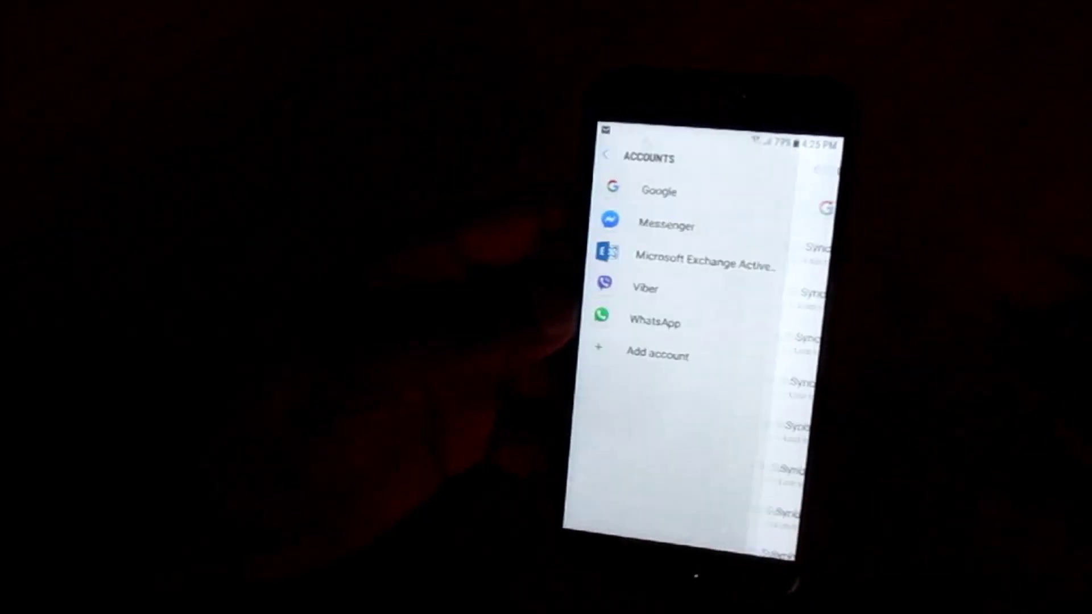